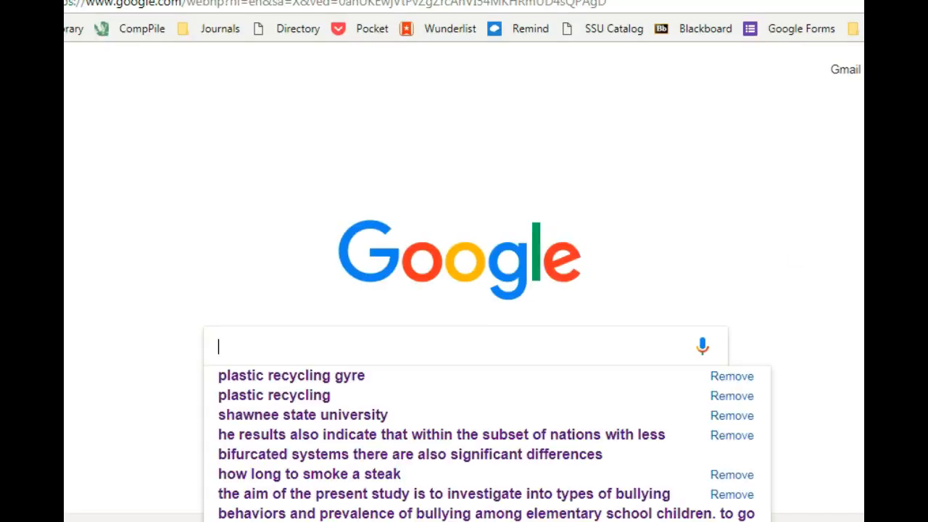
# Search the web for "plastic pacific gyre" and switch to the image results.
pyautogui.write('plastic rec')
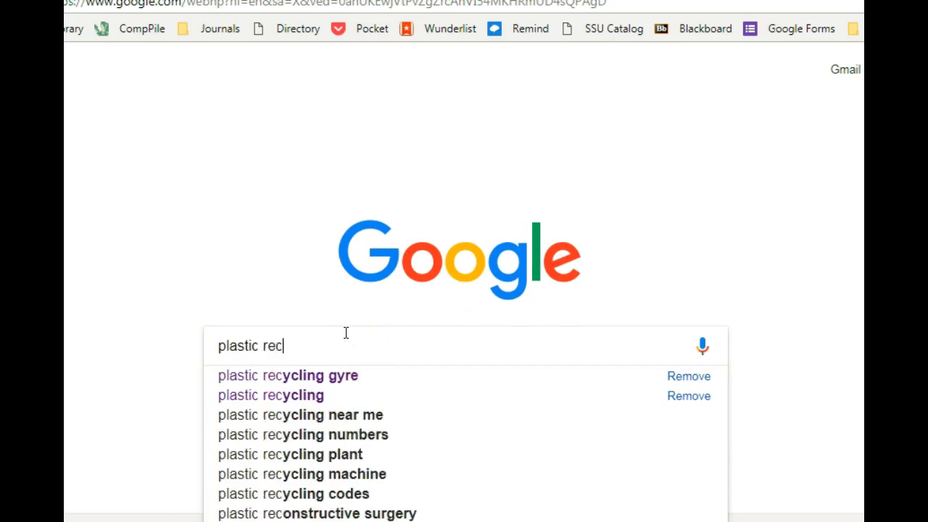
pyautogui.write('yling gyre')
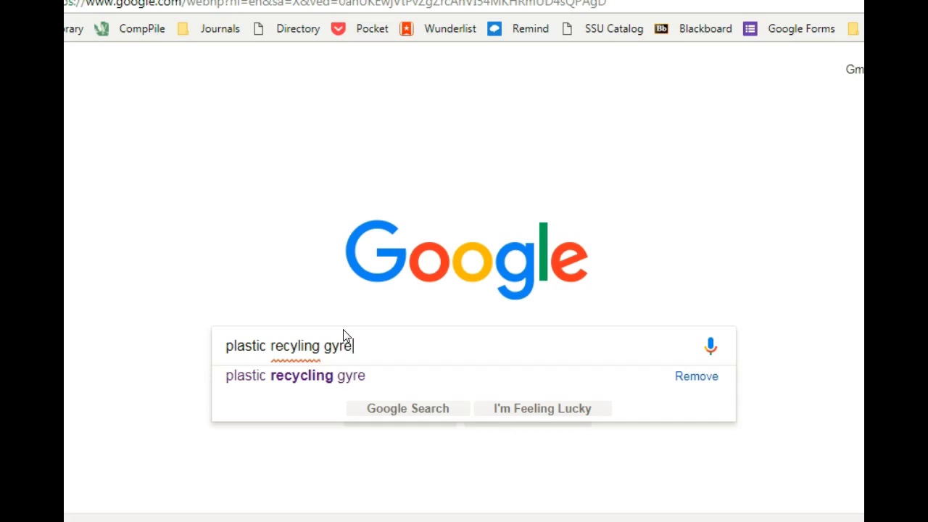
pyautogui.press('BackSpace')
pyautogui.press('BackSpace')
pyautogui.press('BackSpace')
pyautogui.press('BackSpace')
pyautogui.press('BackSpace')
pyautogui.press('BackSpace')
pyautogui.press('BackSpace')
pyautogui.press('BackSpace')
pyautogui.press('BackSpace')
pyautogui.press('BackSpace')
pyautogui.press('BackSpace')
pyautogui.press('BackSpace')
pyautogui.press('BackSpace')
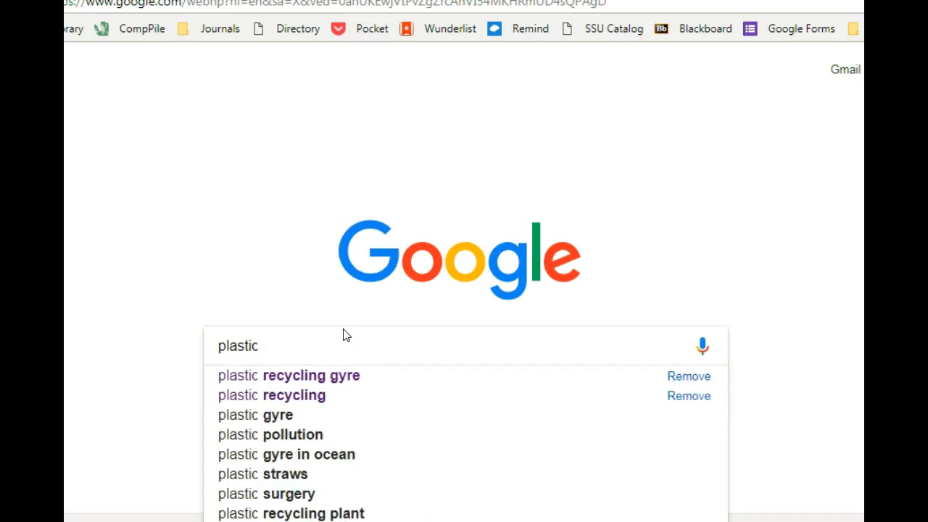
pyautogui.write('pacific gyre')
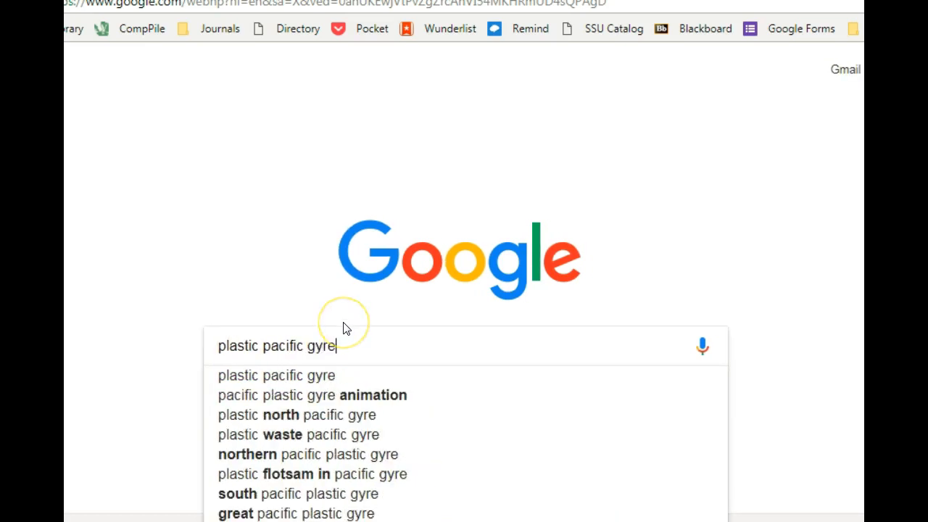
pyautogui.press('Return')
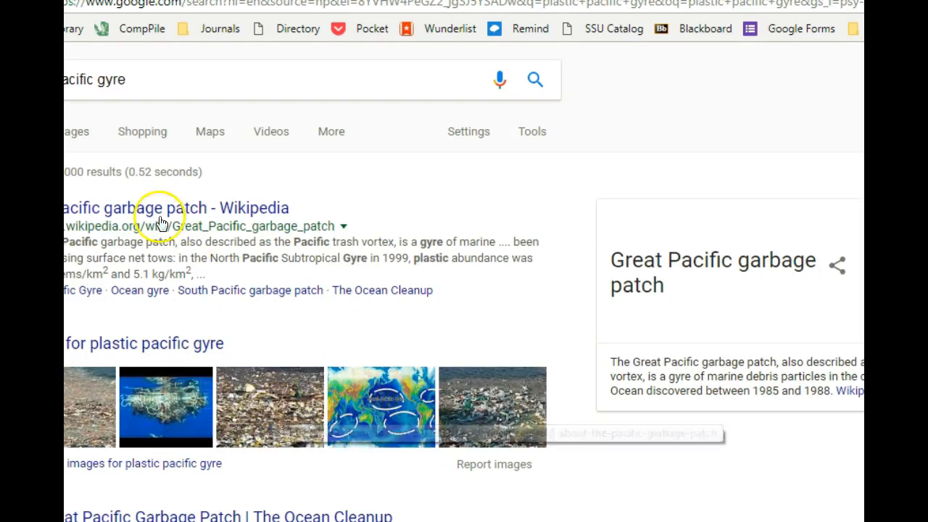
pyautogui.click(79, 140)
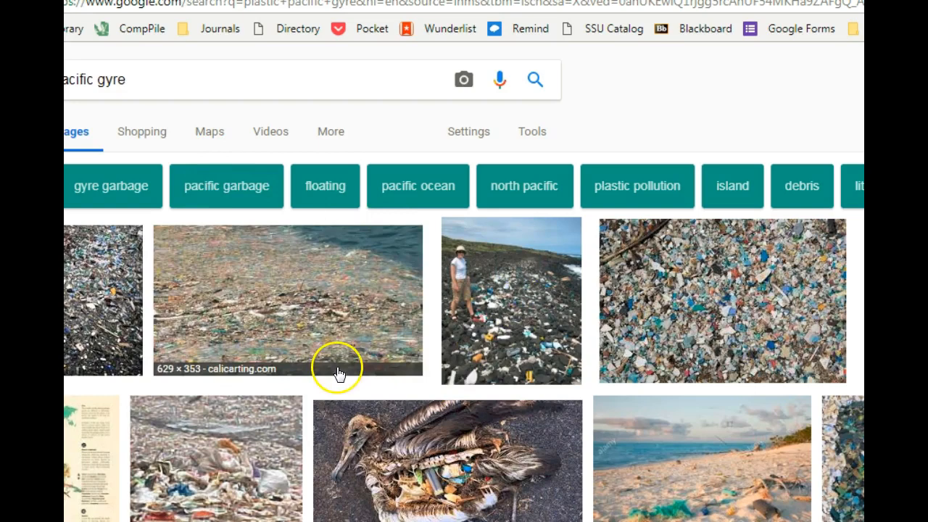
# Browse the image results for a suitable photo of plastic waste floating in water.
pyautogui.scroll(-1, 623, 341)
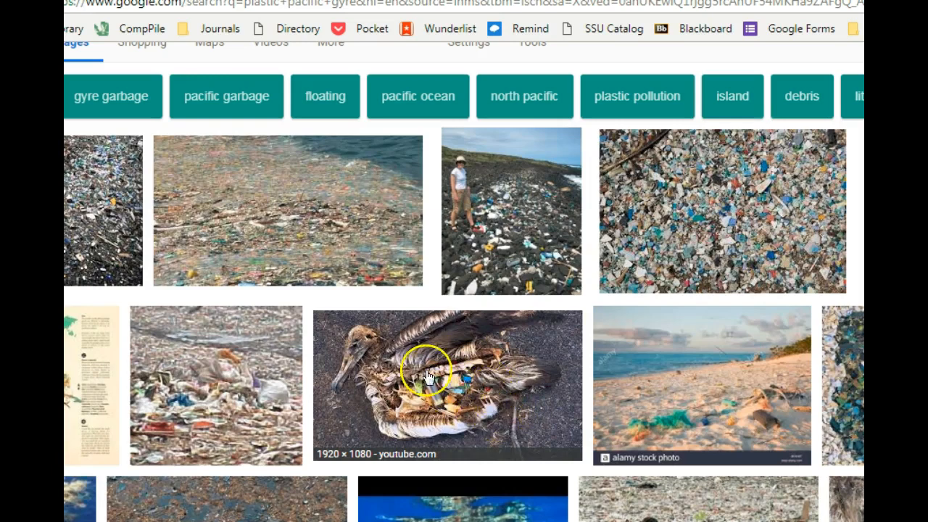
pyautogui.scroll(-1, 493, 465)
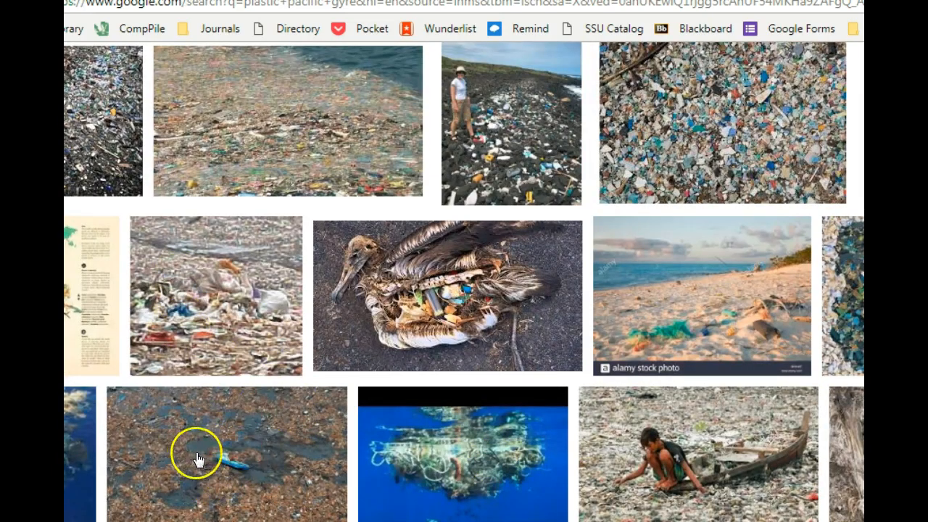
pyautogui.scroll(-2, 725, 460)
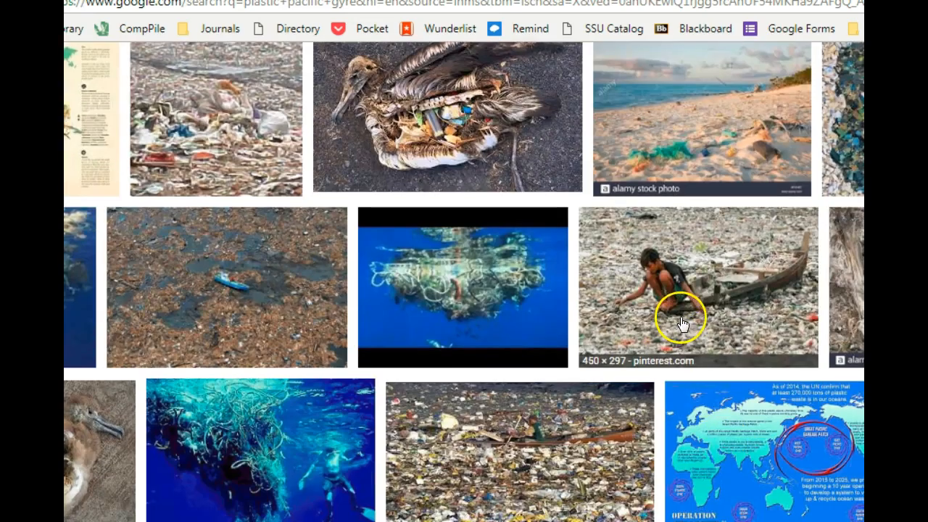
pyautogui.scroll(-1, 793, 307)
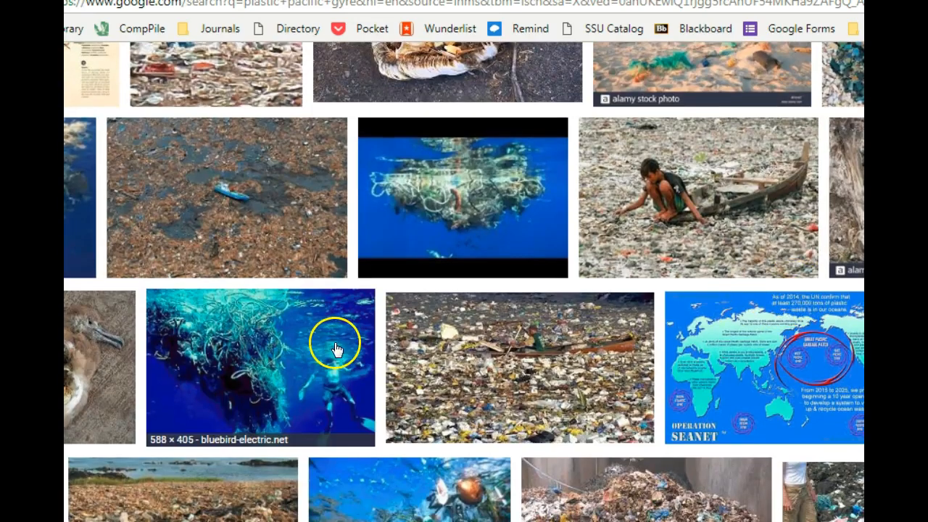
pyautogui.scroll(3, 491, 396)
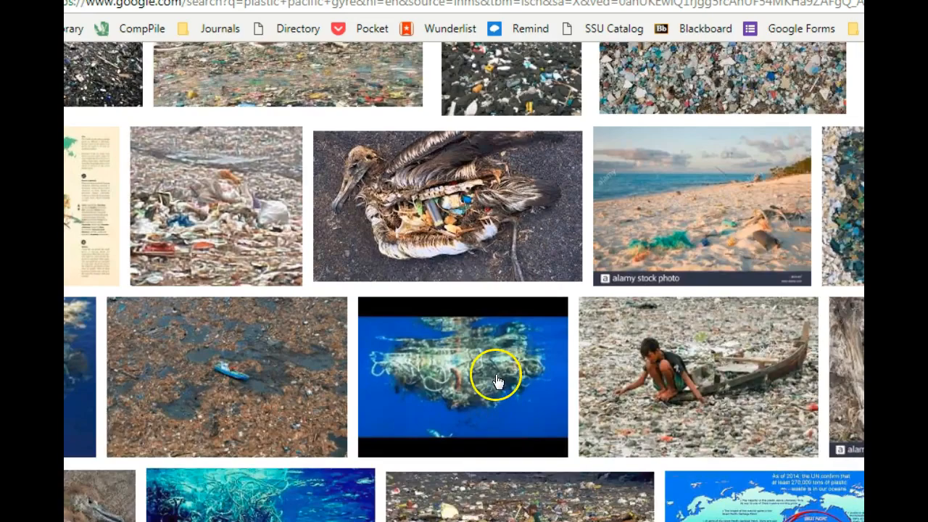
pyautogui.scroll(3, 497, 372)
pyautogui.scroll(-2, 507, 327)
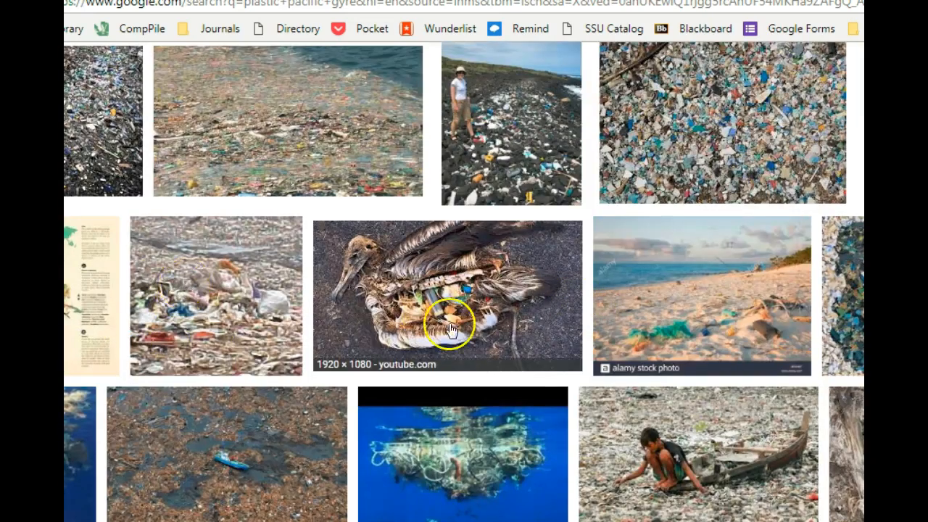
pyautogui.scroll(-4, 410, 390)
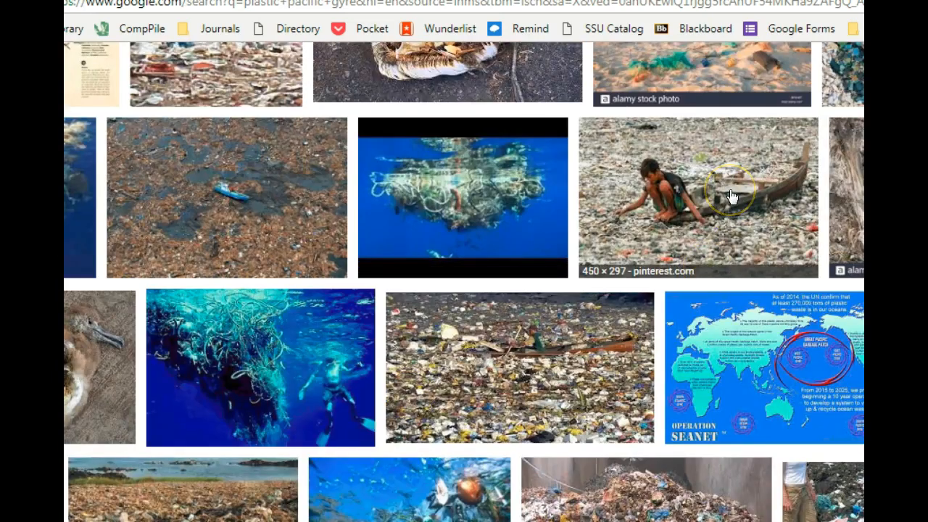
# Preview the photo of the boy crouching on a boat amid floating trash and visit its source page.
pyautogui.click(702, 219)
pyautogui.click(715, 215)
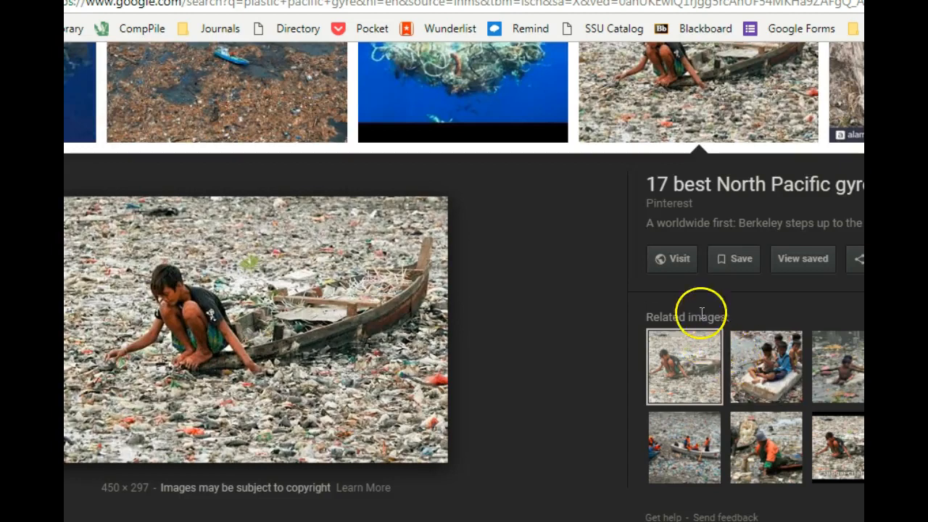
pyautogui.click(700, 195)
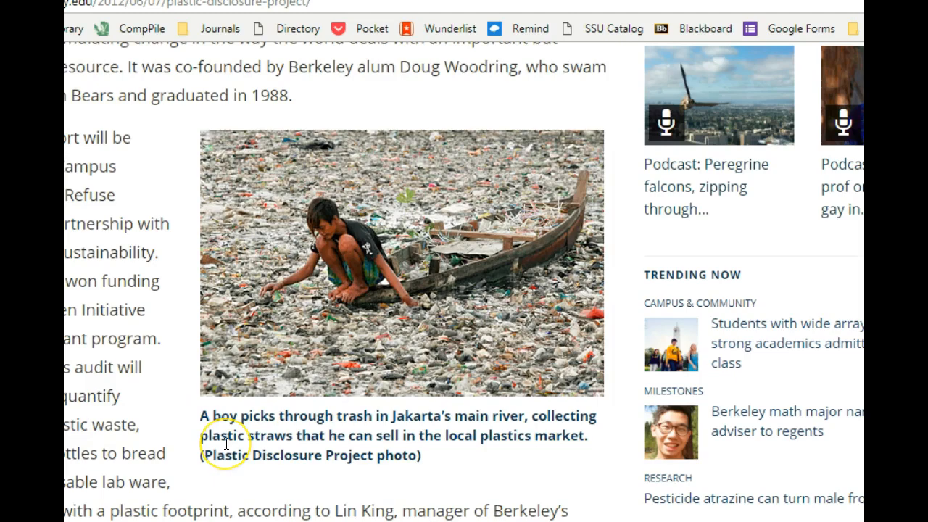
# Examine the article around the photo, including its headline, date, caption and the photo credit.
pyautogui.scroll(1, 221, 435)
pyautogui.scroll(3, 238, 449)
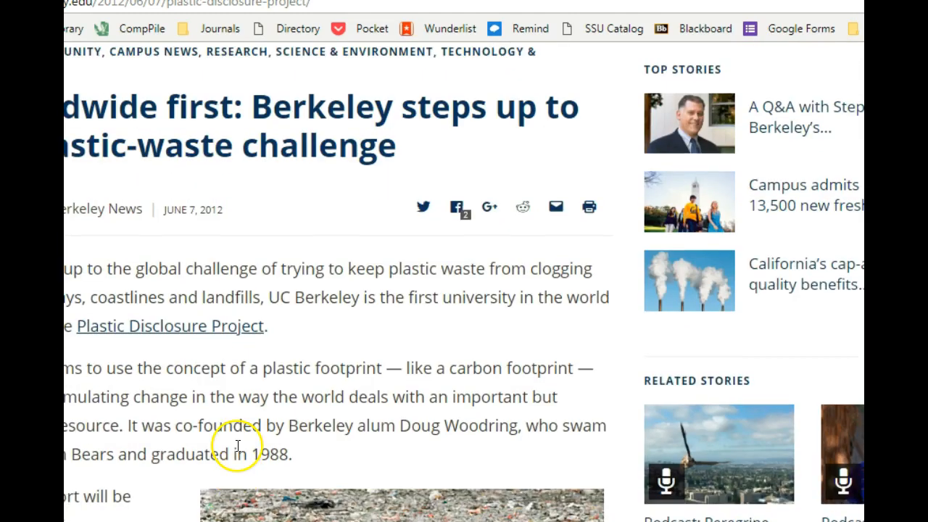
pyautogui.scroll(-3, 290, 445)
pyautogui.scroll(3, 300, 455)
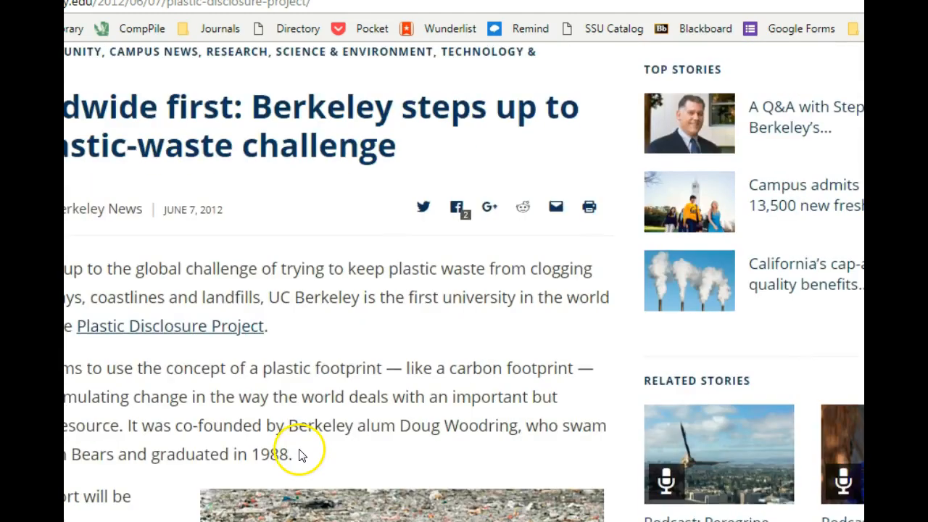
pyautogui.scroll(2, 301, 449)
pyautogui.scroll(-3, 302, 450)
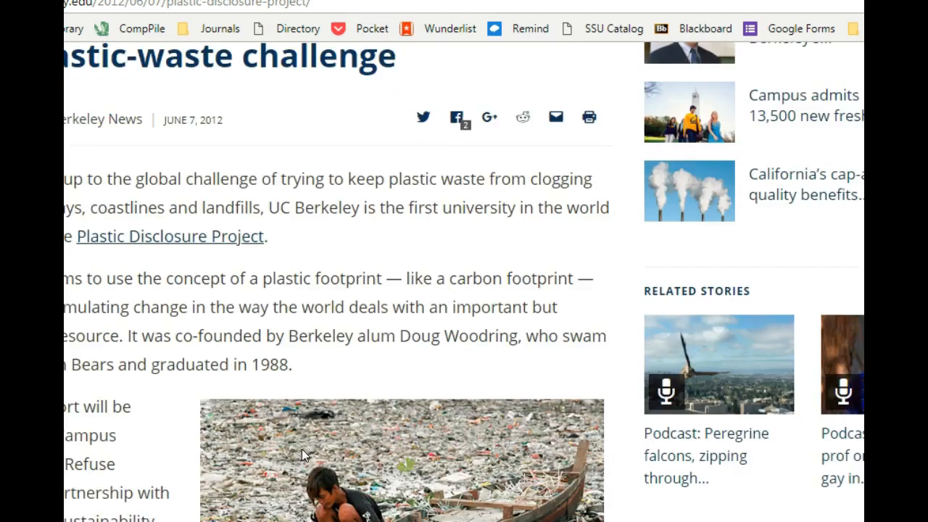
pyautogui.scroll(-3, 302, 449)
pyautogui.scroll(-1, 311, 441)
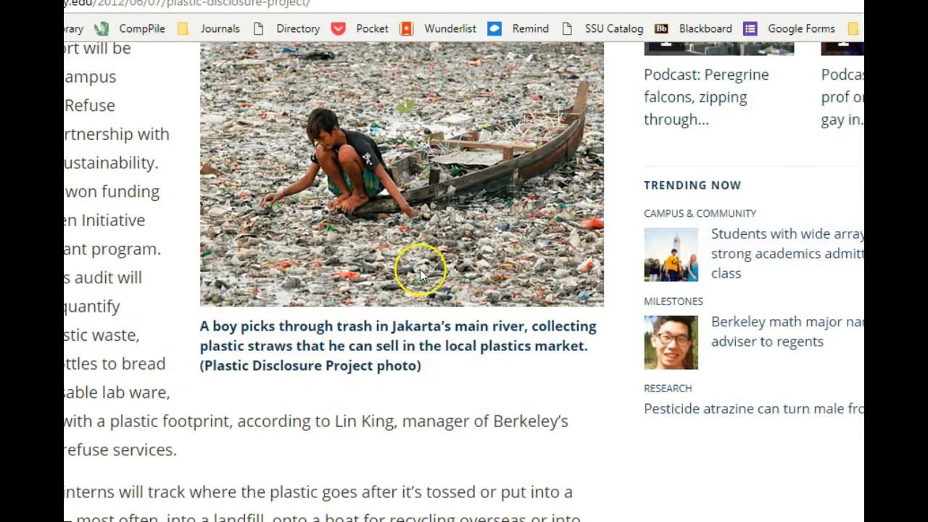
pyautogui.scroll(1, 454, 276)
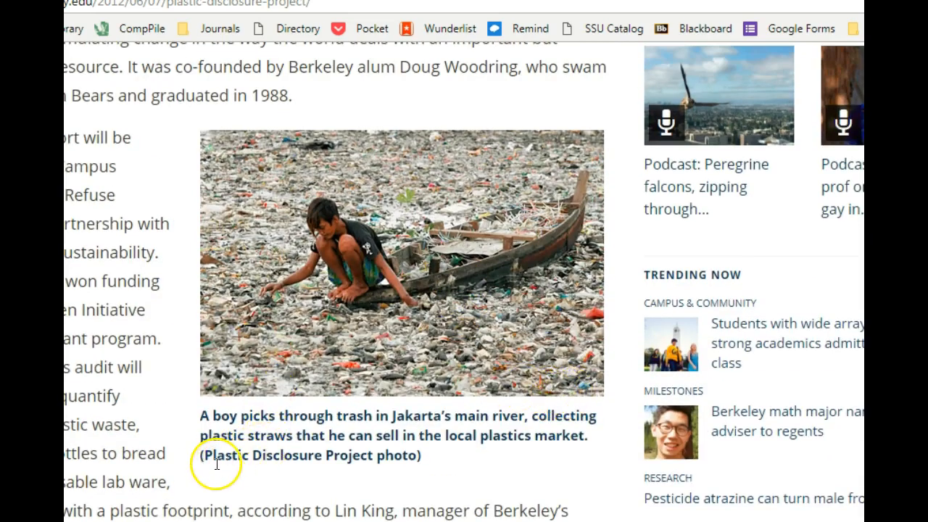
pyautogui.moveTo(206, 455); pyautogui.dragTo(411, 456)
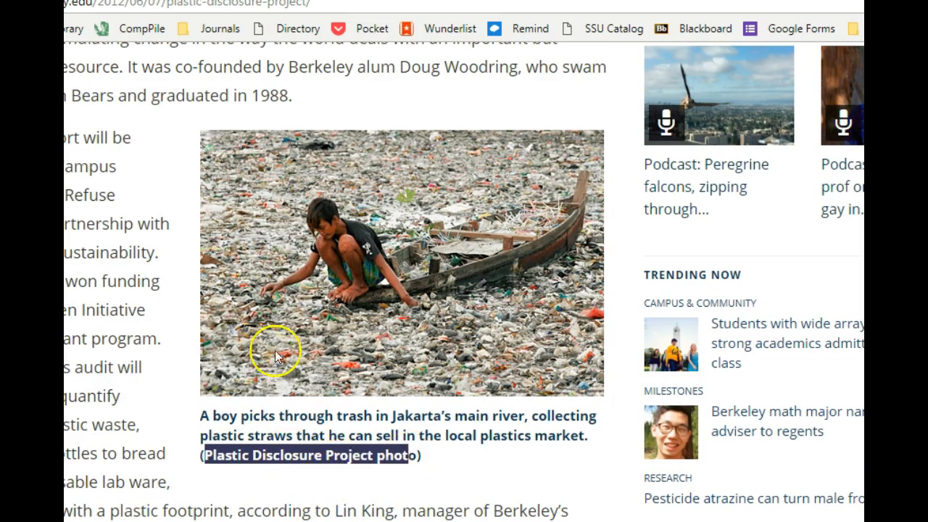
pyautogui.click(482, 464)
# Save the article's photo of the boy on the boat to the Downloads folder as JPEG image plastic_gyre450.
pyautogui.rightClick(339, 239)
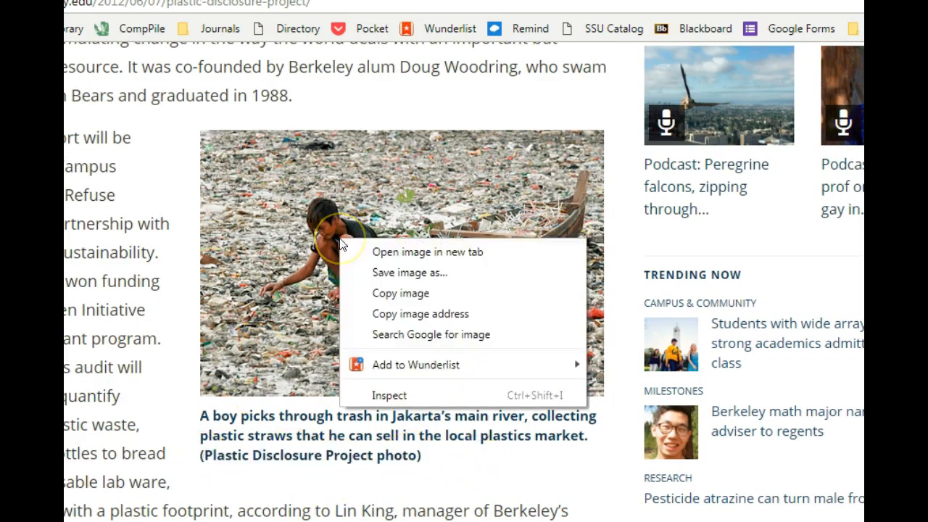
pyautogui.click(436, 281)
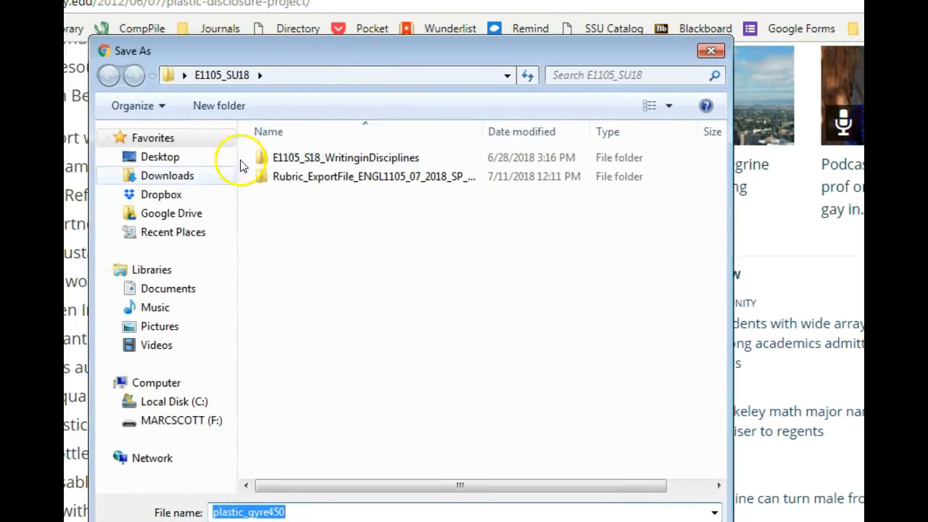
pyautogui.click(201, 178)
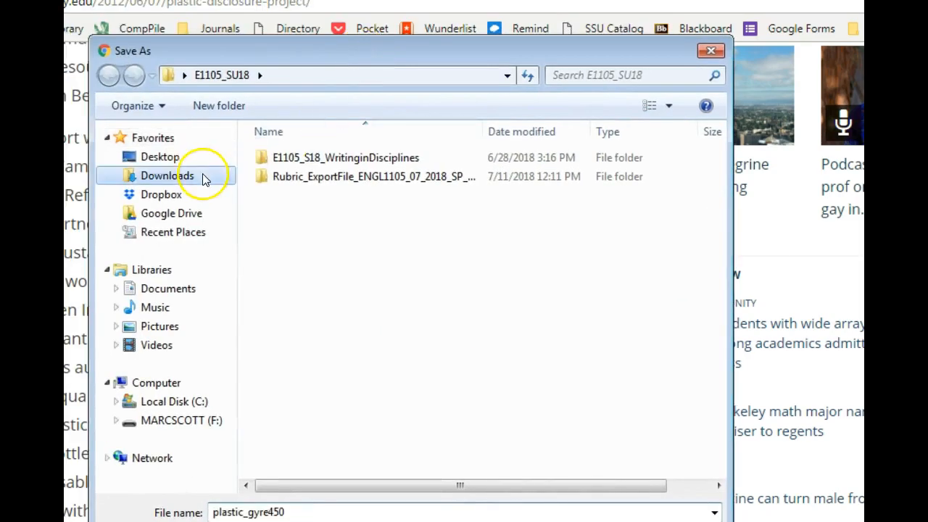
pyautogui.click(320, 511)
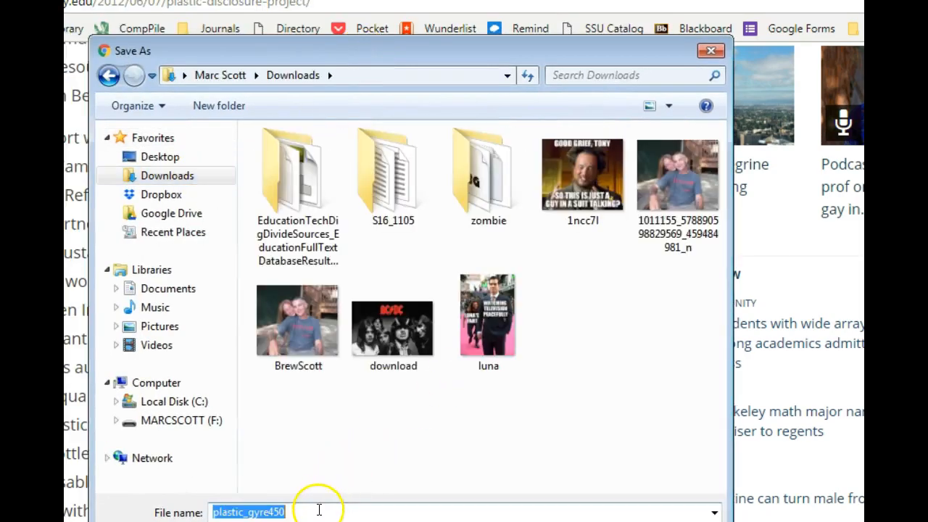
pyautogui.moveTo(428, 58); pyautogui.dragTo(427, 16)
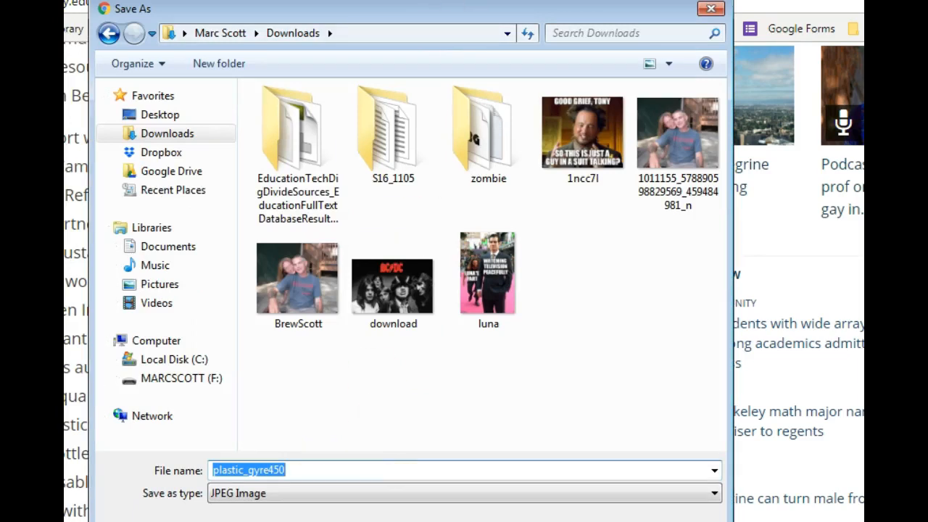
pyautogui.press('Return')
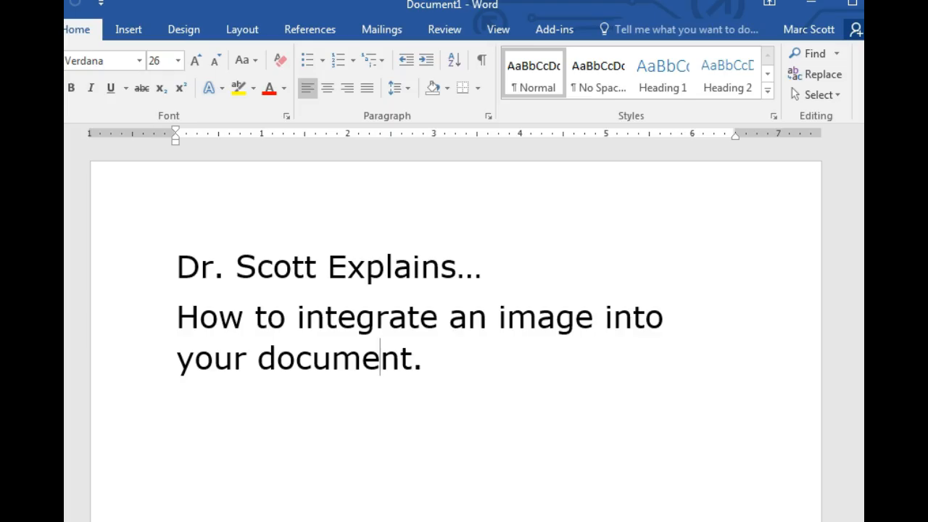
# In the Word document, start a new paragraph below the text "How to integrate an image into your document.".
pyautogui.scroll(-3, 500, 366)
pyautogui.click(452, 317)
pyautogui.scroll(-2, 455, 319)
pyautogui.scroll(2, 455, 321)
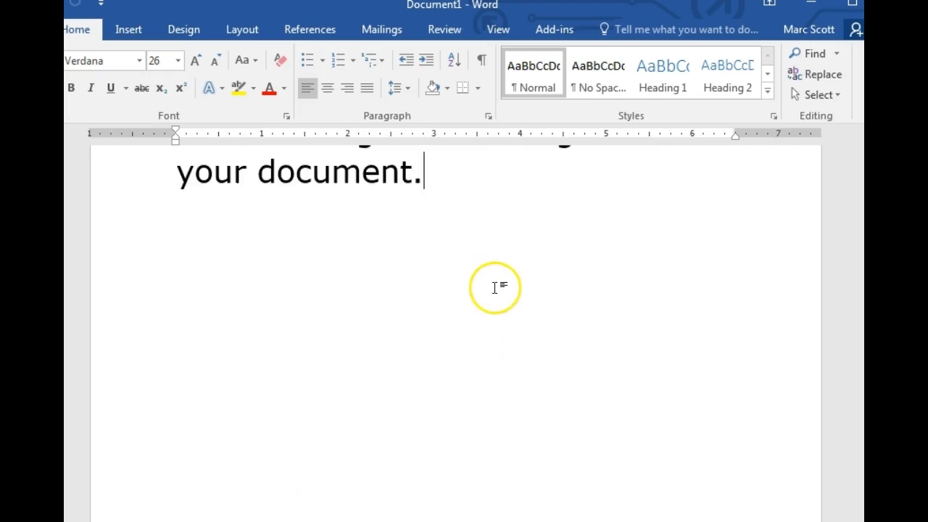
pyautogui.press('Return')
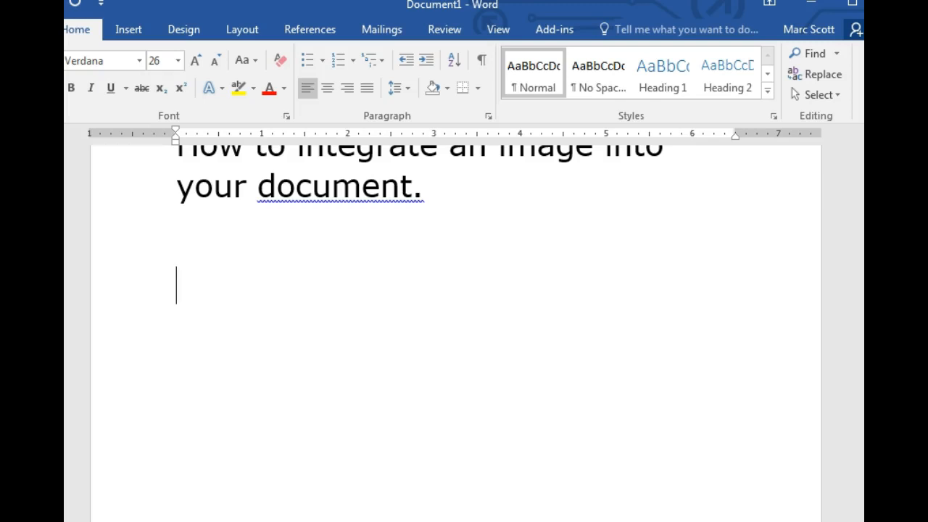
# Insert the picture plastic_gyre450 from the Downloads folder into the empty paragraph below the text.
pyautogui.scroll(-1, 213, 271)
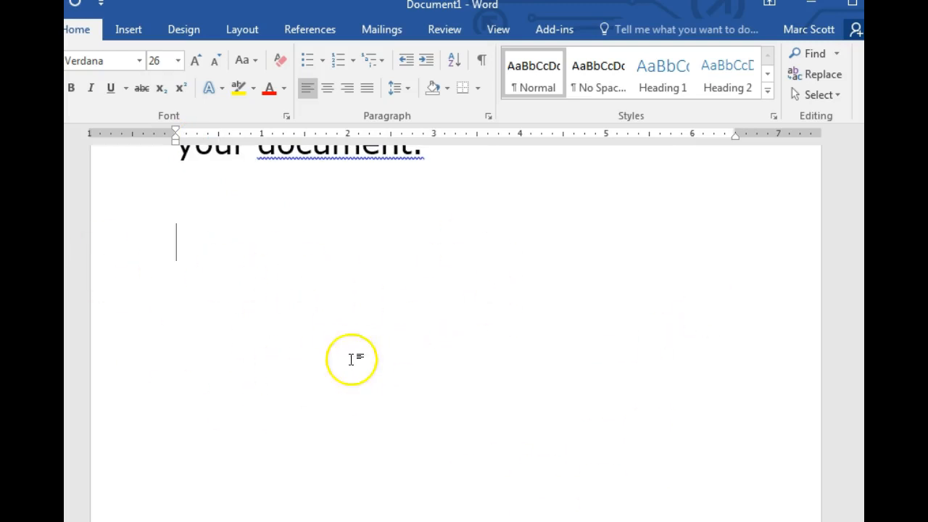
pyautogui.click(125, 33)
pyautogui.click(98, 90)
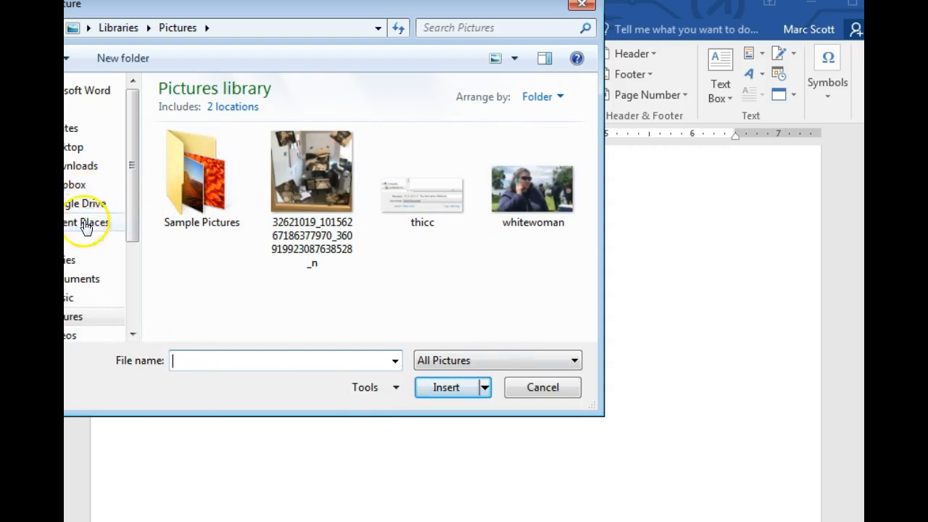
pyautogui.click(84, 171)
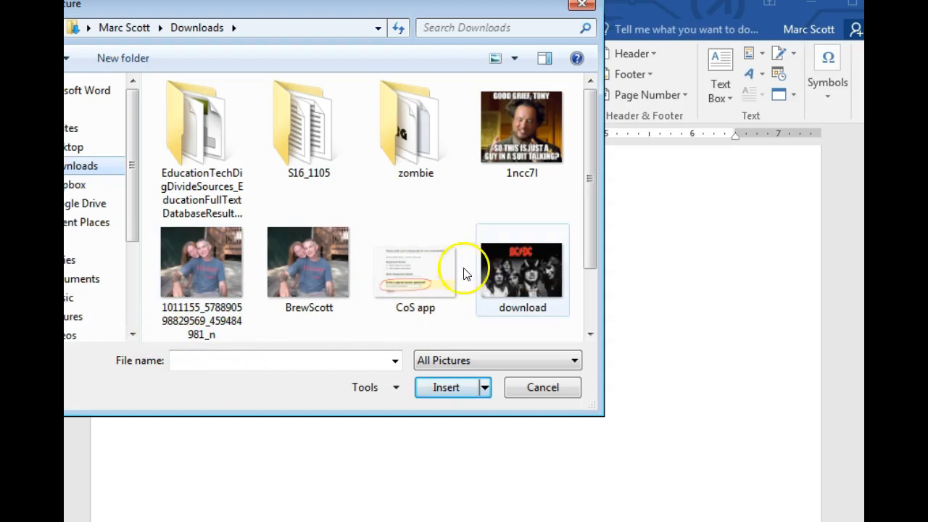
pyautogui.scroll(-2, 380, 193)
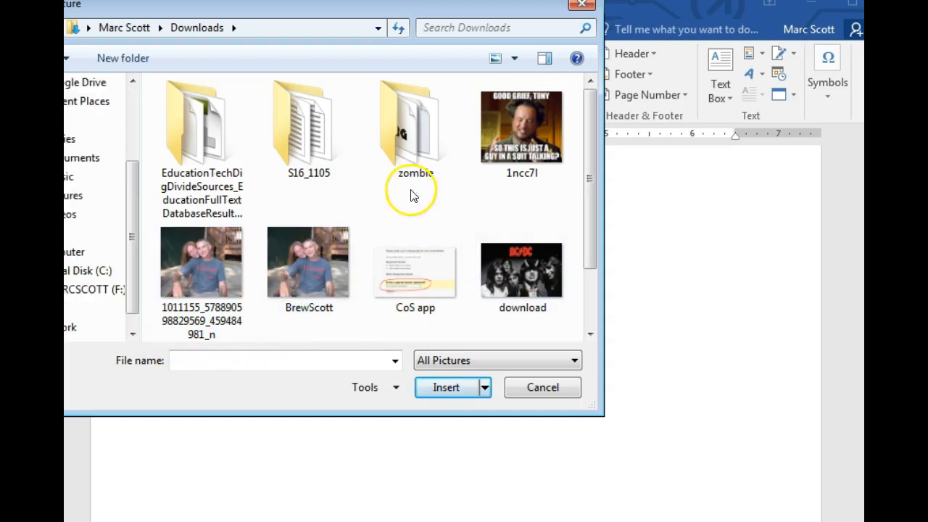
pyautogui.moveTo(591, 208); pyautogui.dragTo(588, 283)
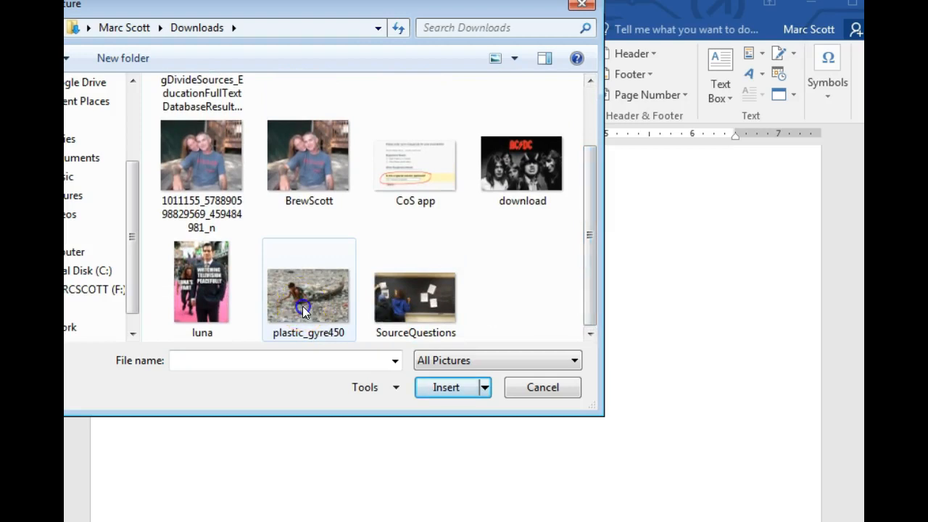
pyautogui.doubleClick(302, 308)
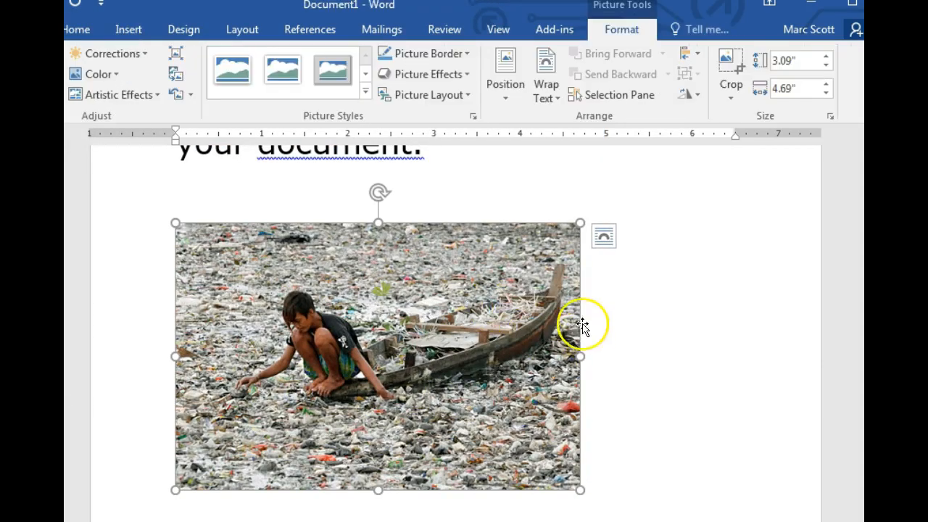
# Shrink the inserted picture proportionally to about 2.58" high by 3.91" wide and deselect it.
pyautogui.scroll(-1, 575, 315)
pyautogui.moveTo(579, 447); pyautogui.dragTo(439, 402)
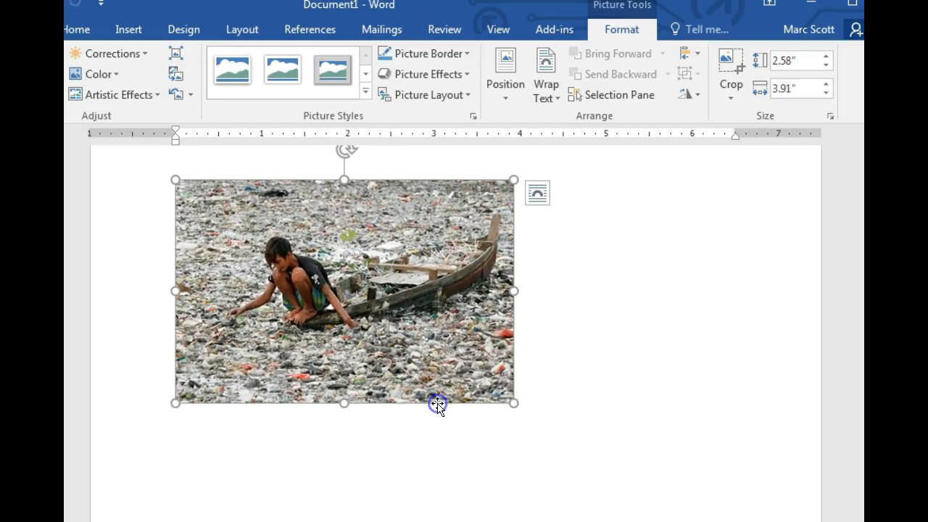
pyautogui.click(582, 199)
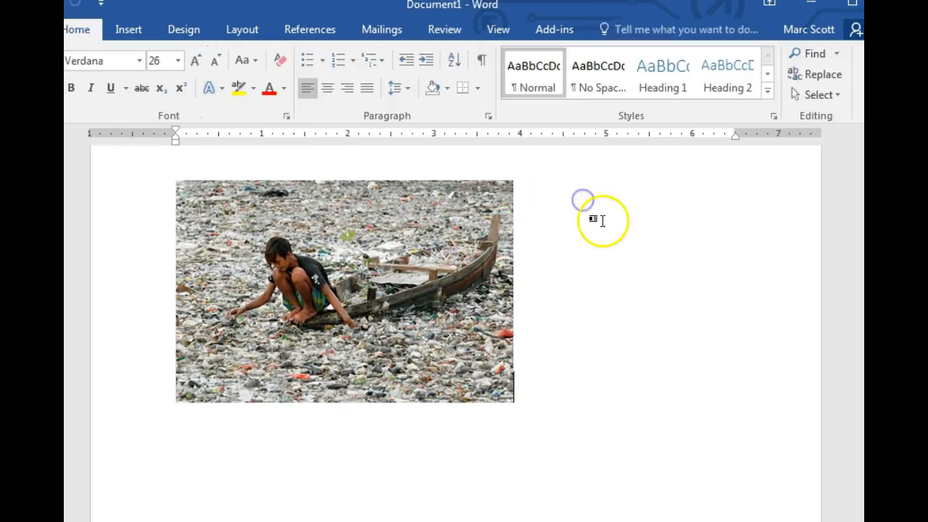
# Add the filler text "Sfdsadf alfkjsa;ldf j ;lsdkjf ads;lfkj ldskfj" in a paragraph directly above the picture.
pyautogui.click(551, 175)
pyautogui.press('Return')
pyautogui.write('sfdsadf  alfkjsa;ldf')
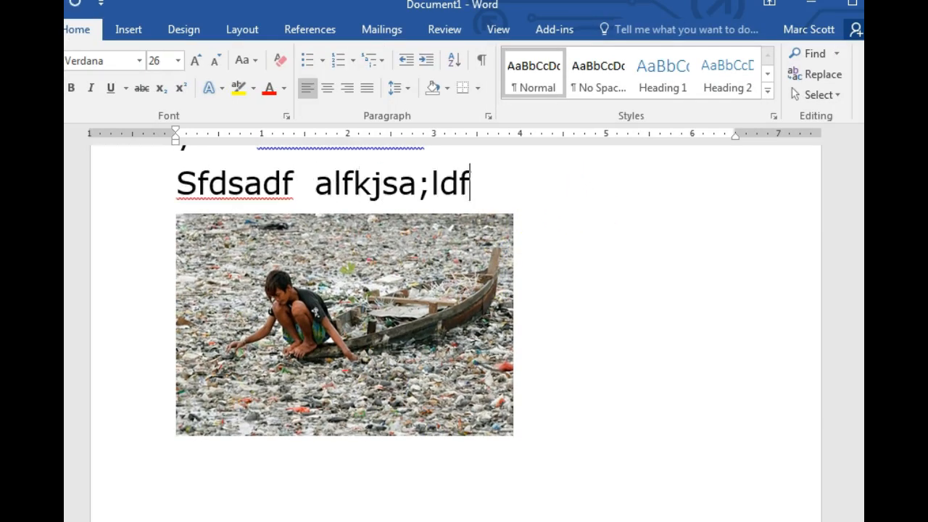
pyautogui.write(' j ;lsdkjf ads;lfkj ldskfj')
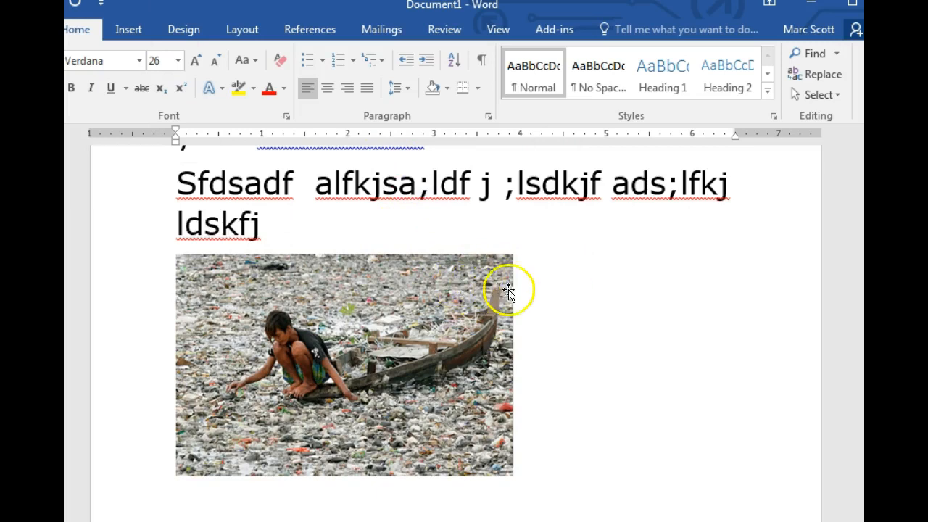
# Set the picture's text wrapping to Square and enter the text "fffff" beside the picture.
pyautogui.rightClick(343, 337)
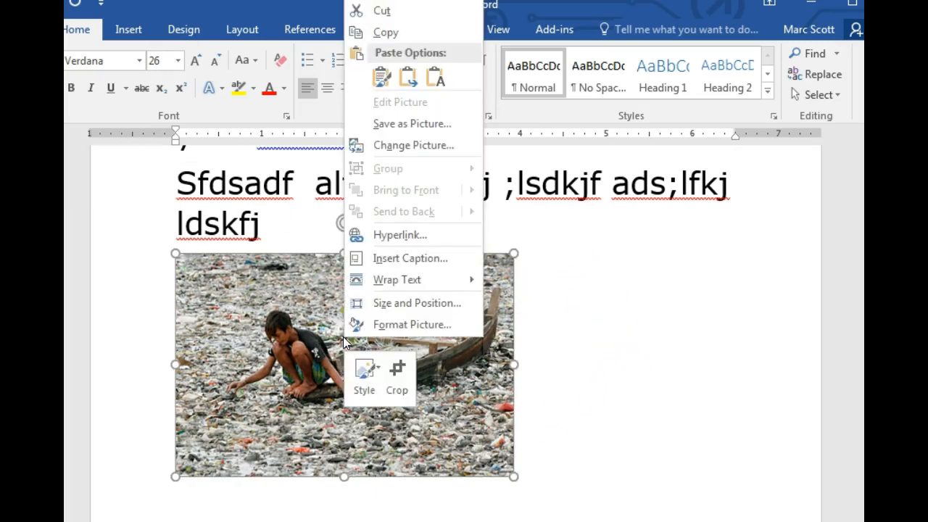
pyautogui.click(399, 281)
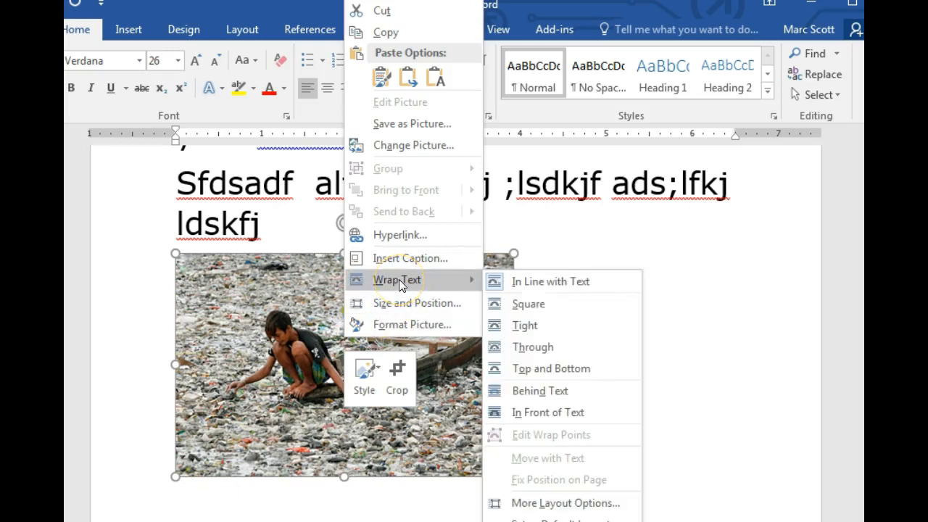
pyautogui.click(510, 304)
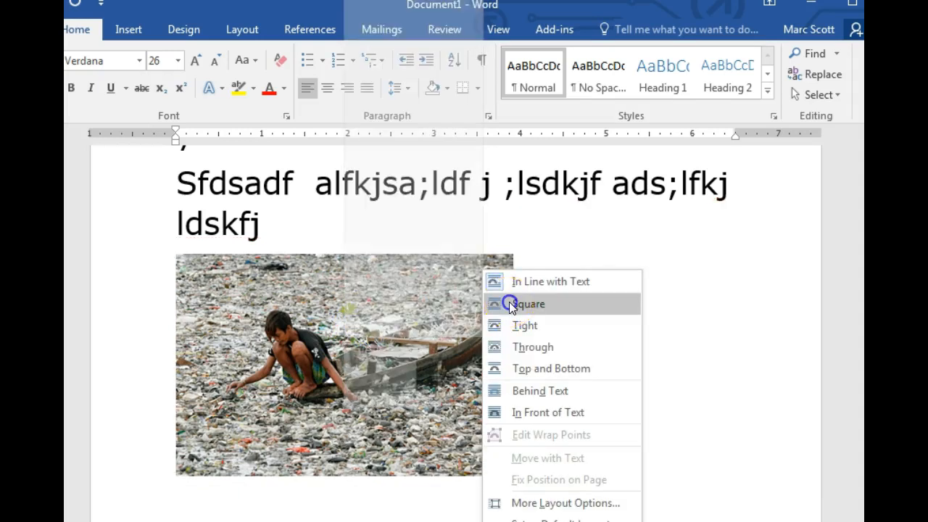
pyautogui.click(547, 281)
pyautogui.write('fffff')
pyautogui.click(555, 312)
pyautogui.click(581, 294)
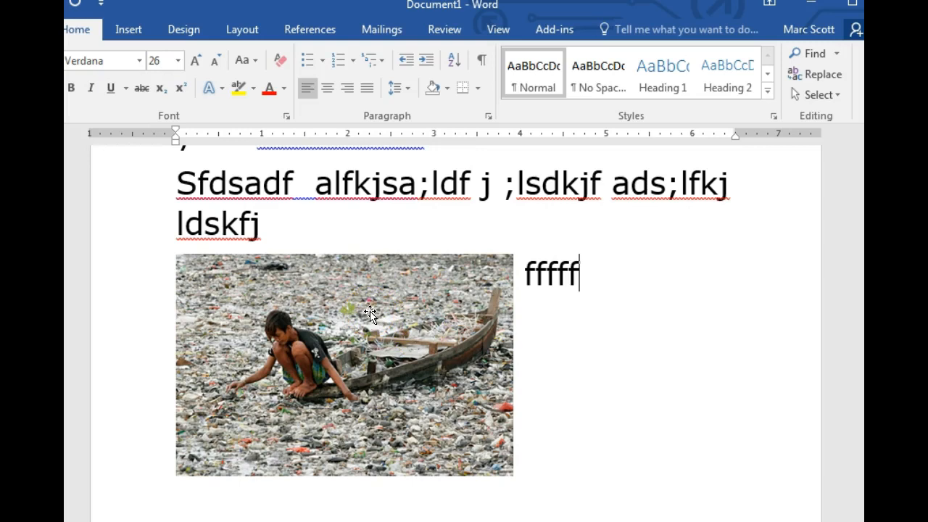
# Start a Figure caption for the picture with the text "Boy in Jakarta surrounded by plastic. Photo found" after the label.
pyautogui.scroll(-2, 581, 349)
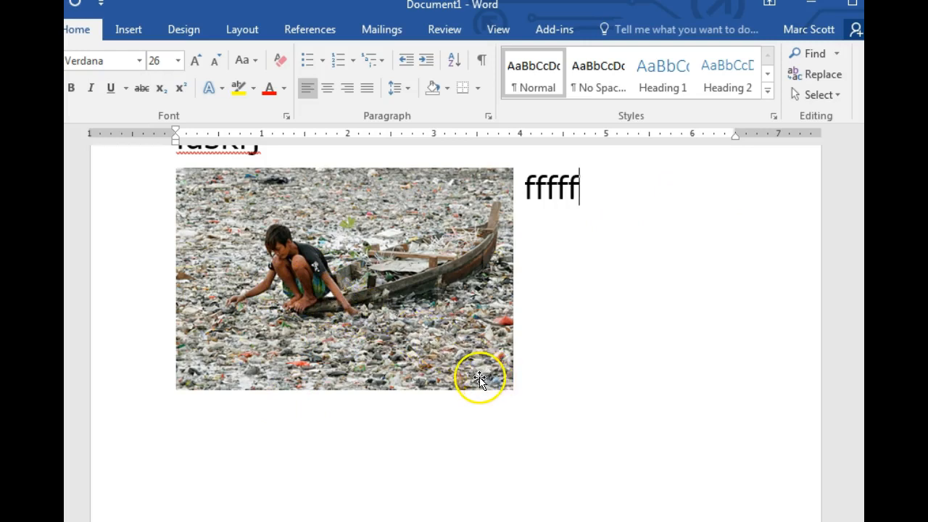
pyautogui.rightClick(296, 330)
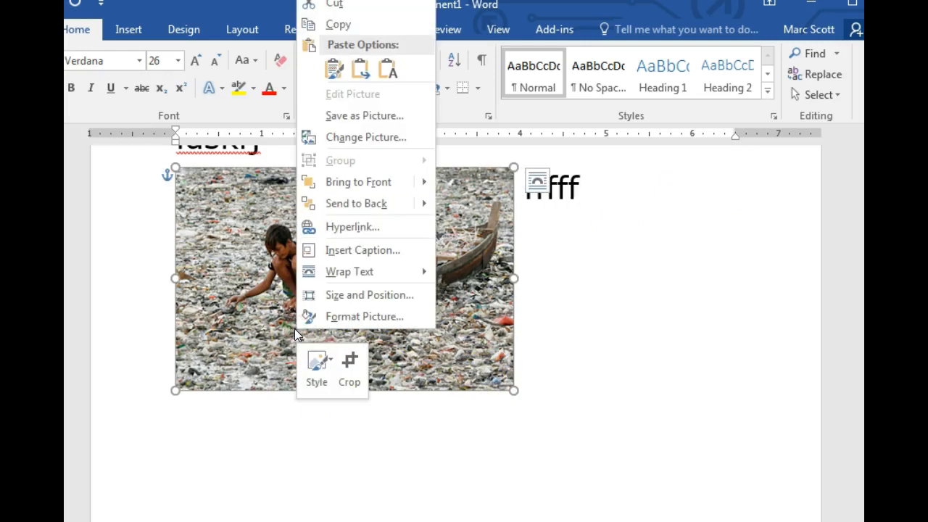
pyautogui.click(395, 248)
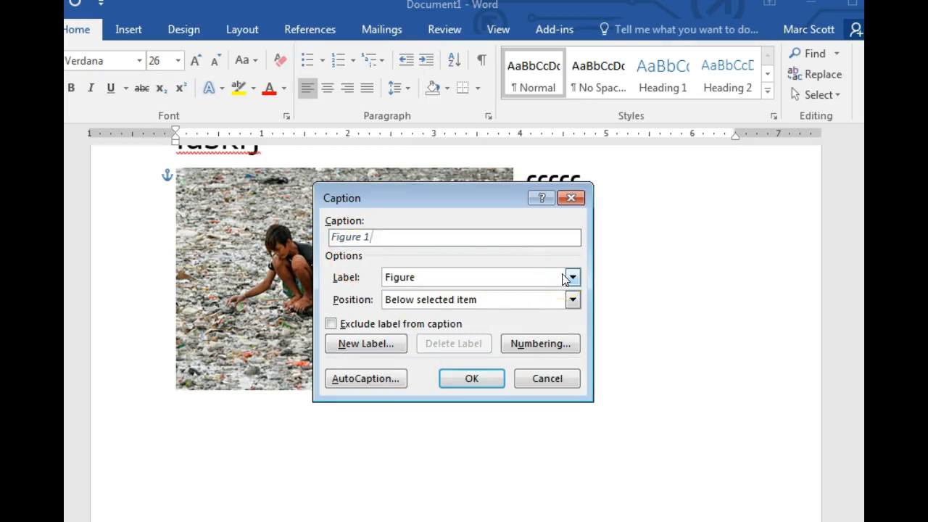
pyautogui.click(370, 240)
pyautogui.write('Boy in Jark')
pyautogui.press('BackSpace')
pyautogui.press('BackSpace')
pyautogui.write('kart')
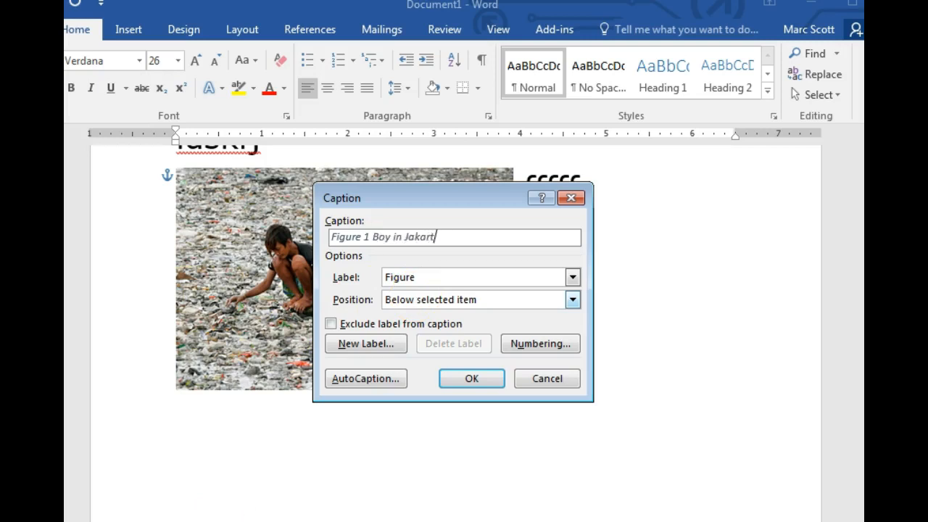
pyautogui.write('a surrounded by plastic. Pho')
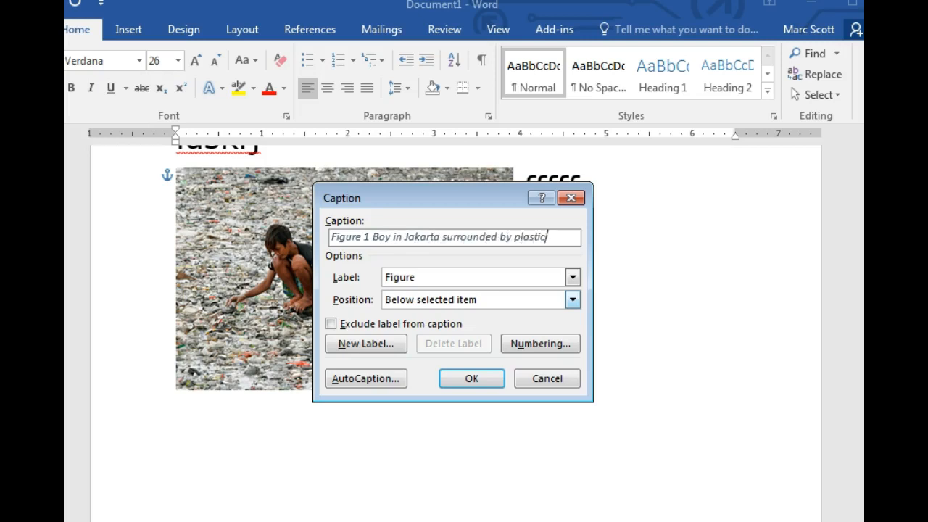
pyautogui.write('to found')
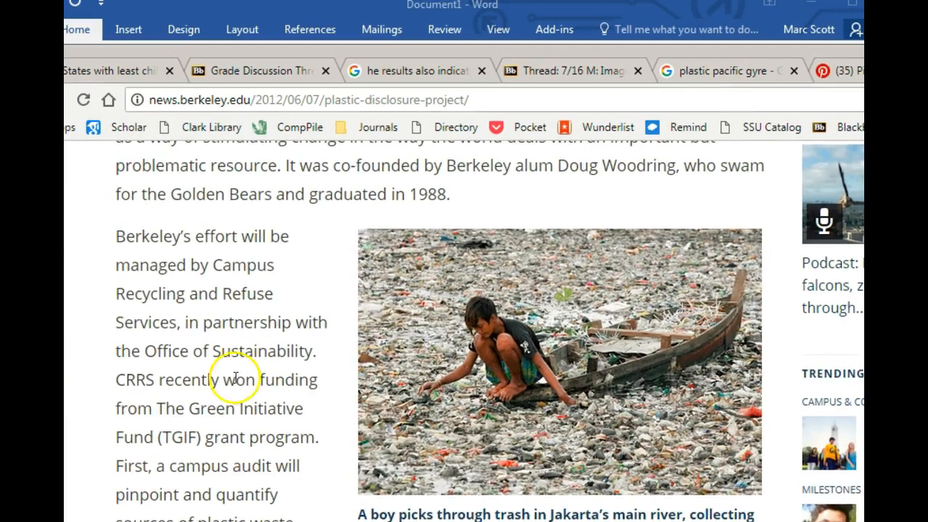
# Check the source article's site name in the browser and continue the Word caption with "on Berkeley News. Photo from".
pyautogui.scroll(5, 235, 379)
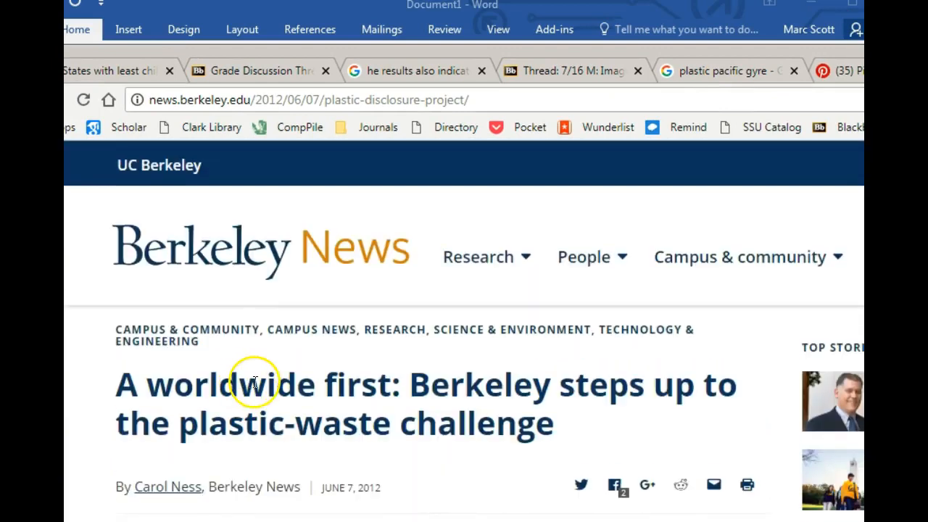
pyautogui.scroll(-1, 493, 442)
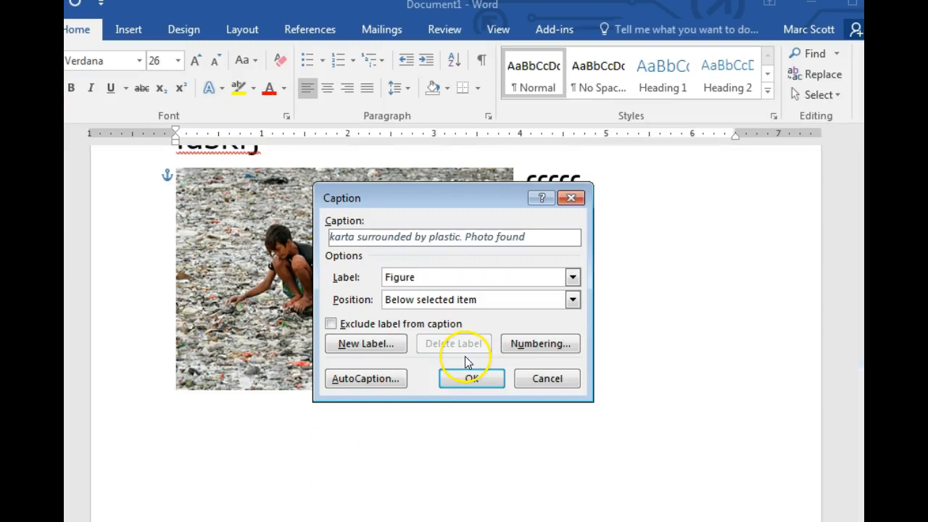
pyautogui.write('on Berkeley News. Photo')
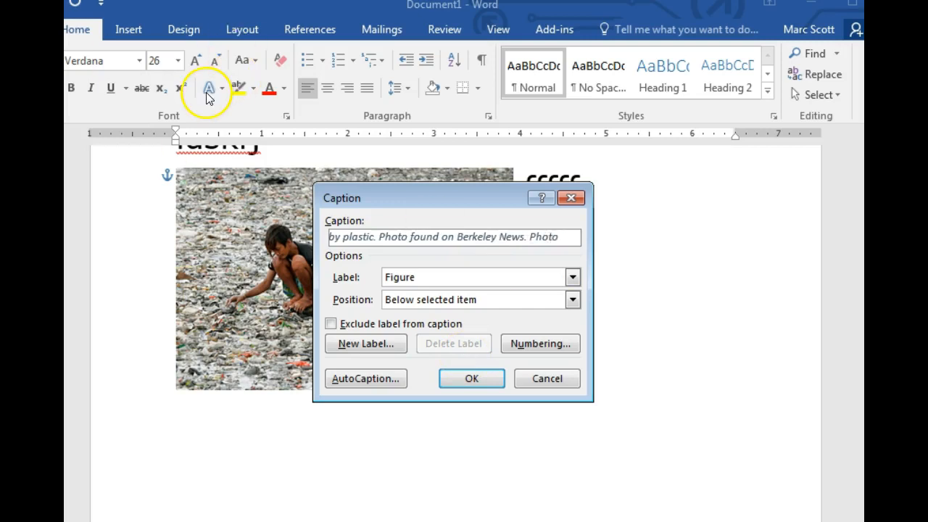
pyautogui.write(' from')
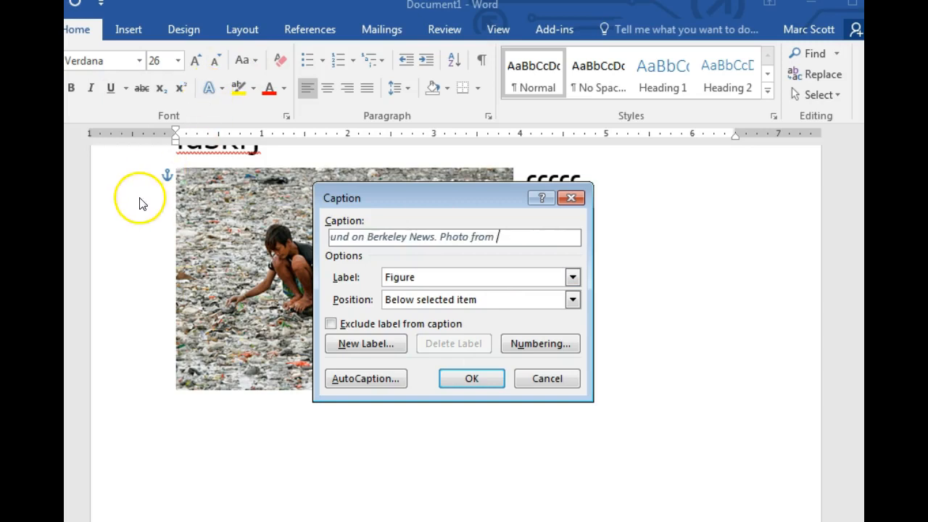
# Look up the photo credit in the browser article, complete the Word caption with "Plastic Disclosure Project." and insert it below the picture.
pyautogui.hotkey('alt', 'Tab')
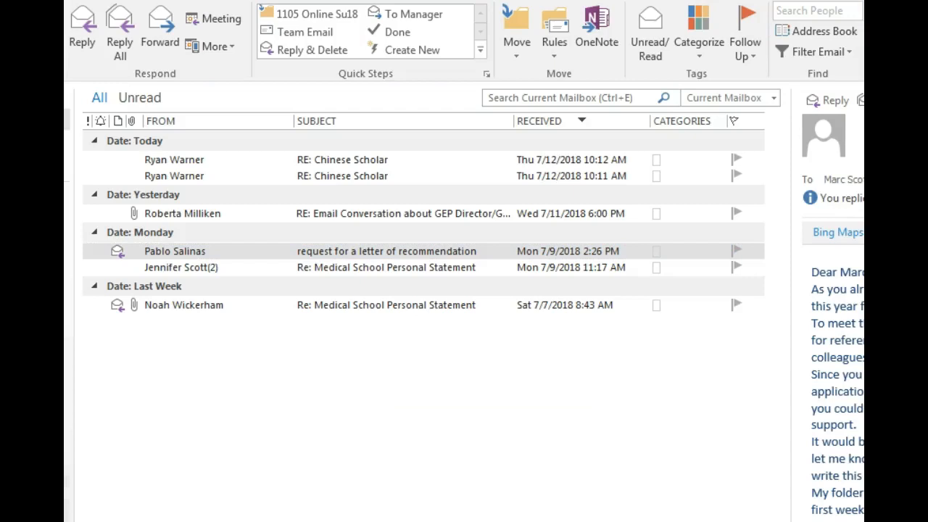
pyautogui.hotkey('alt', 'Tab')
pyautogui.scroll(-8, 221, 408)
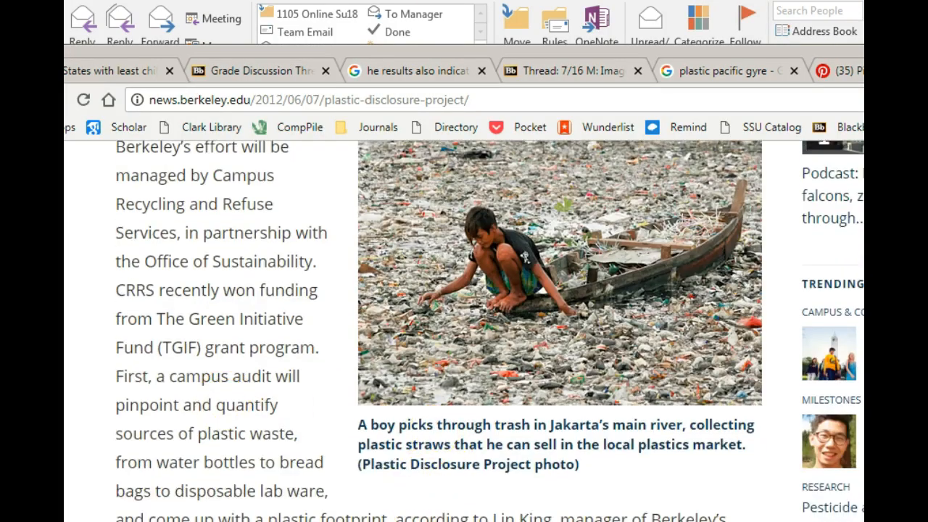
pyautogui.hotkey('alt', 'Tab')
pyautogui.write('lastic Disclosrue')
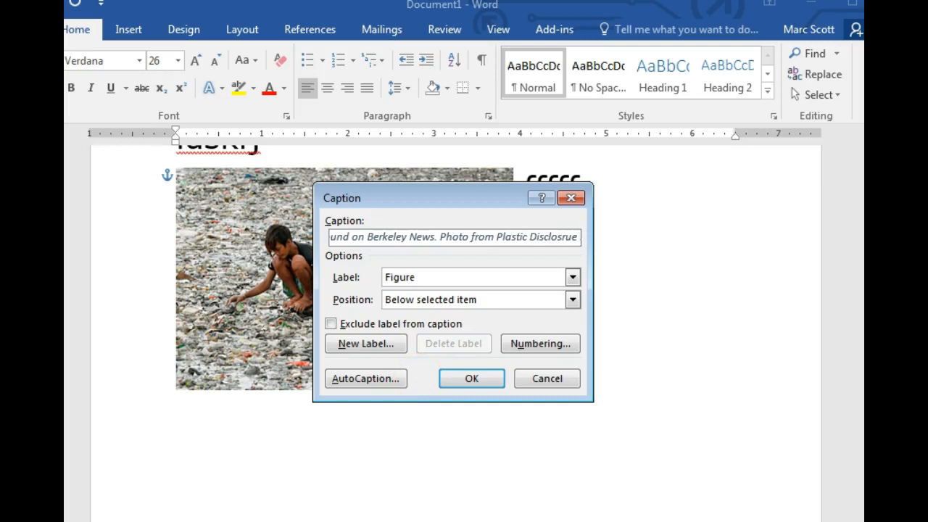
pyautogui.press('BackSpace')
pyautogui.press('BackSpace')
pyautogui.press('BackSpace')
pyautogui.press('BackSpace')
pyautogui.write('sure Project.')
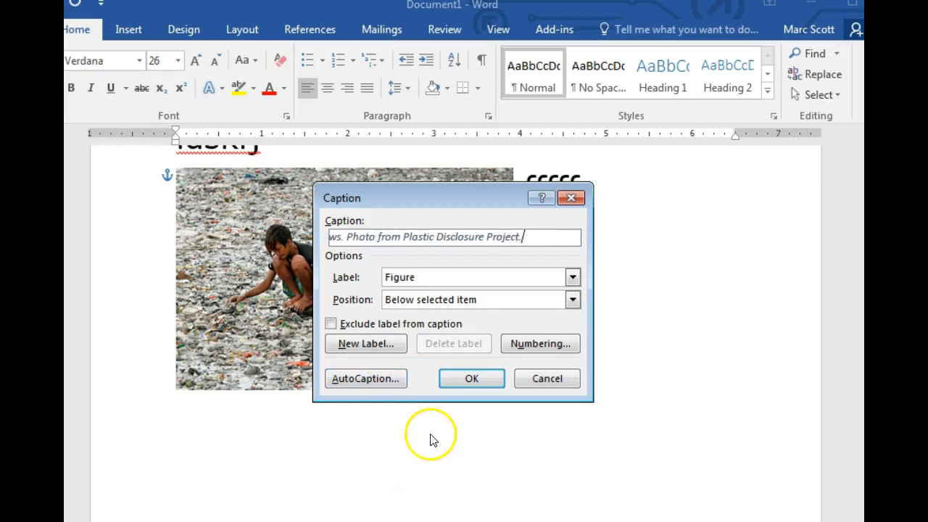
pyautogui.click(469, 378)
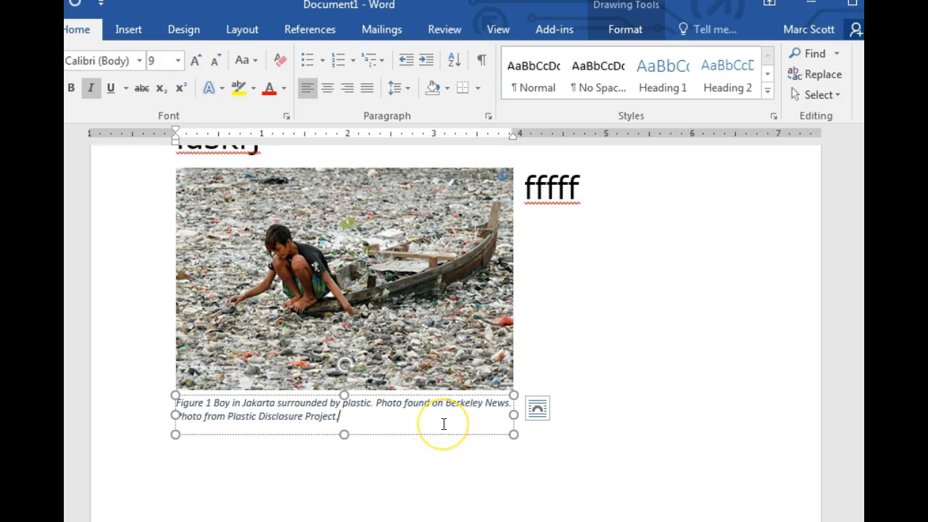
pyautogui.click(404, 426)
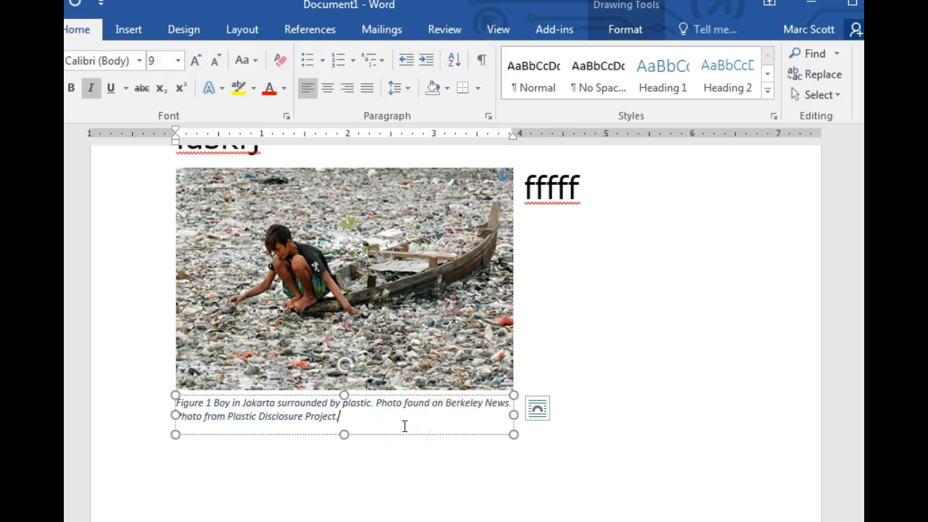